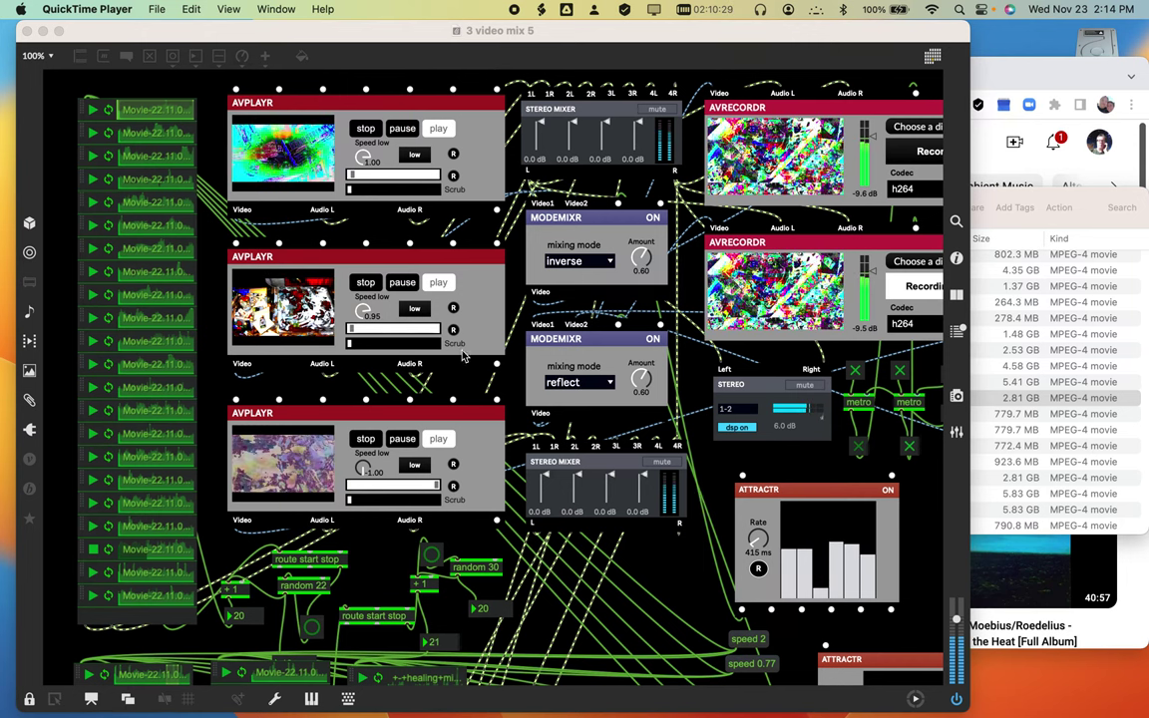
Maximize the 3 video mix 5 patcher window to full screen and scroll right
left_click(60, 31)
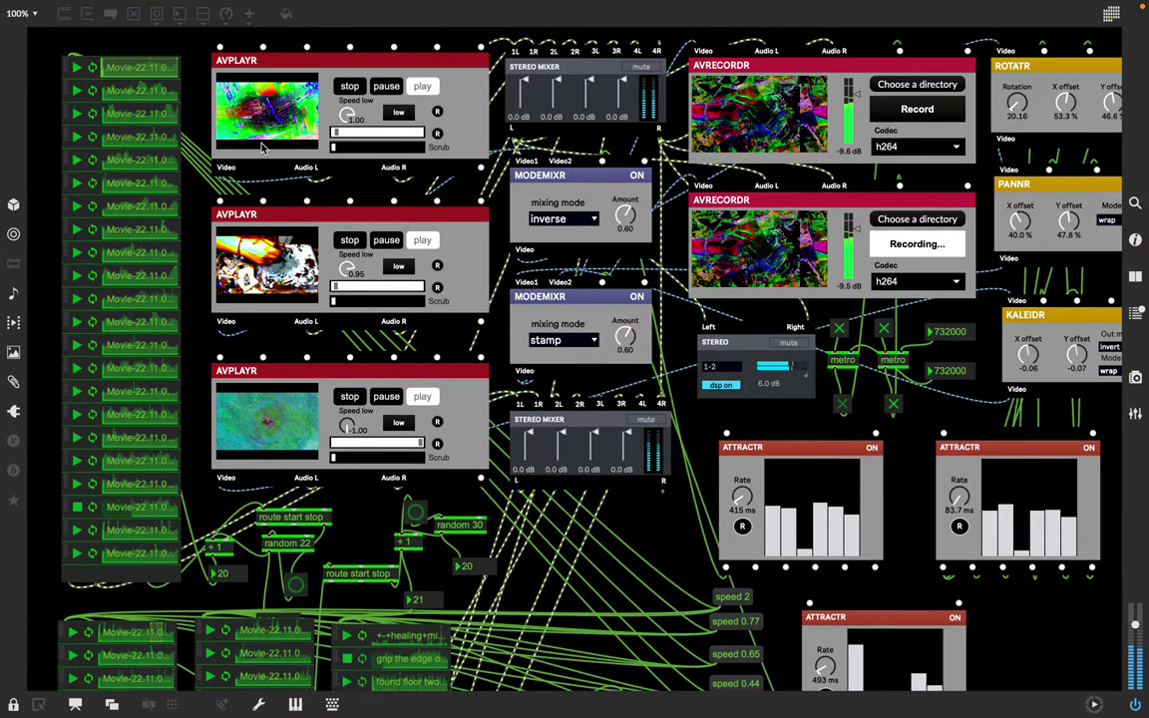
scroll(361, 234, "right", 3)
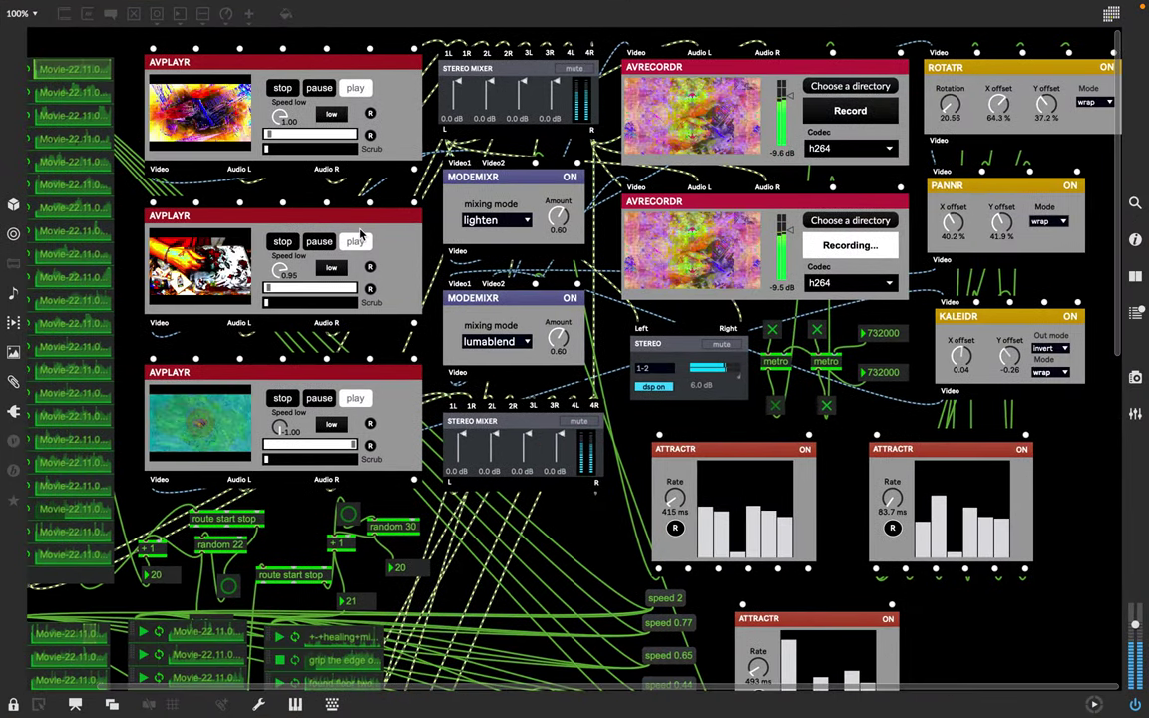
scroll(361, 234, "left", 3)
scroll(361, 233, "down", 2)
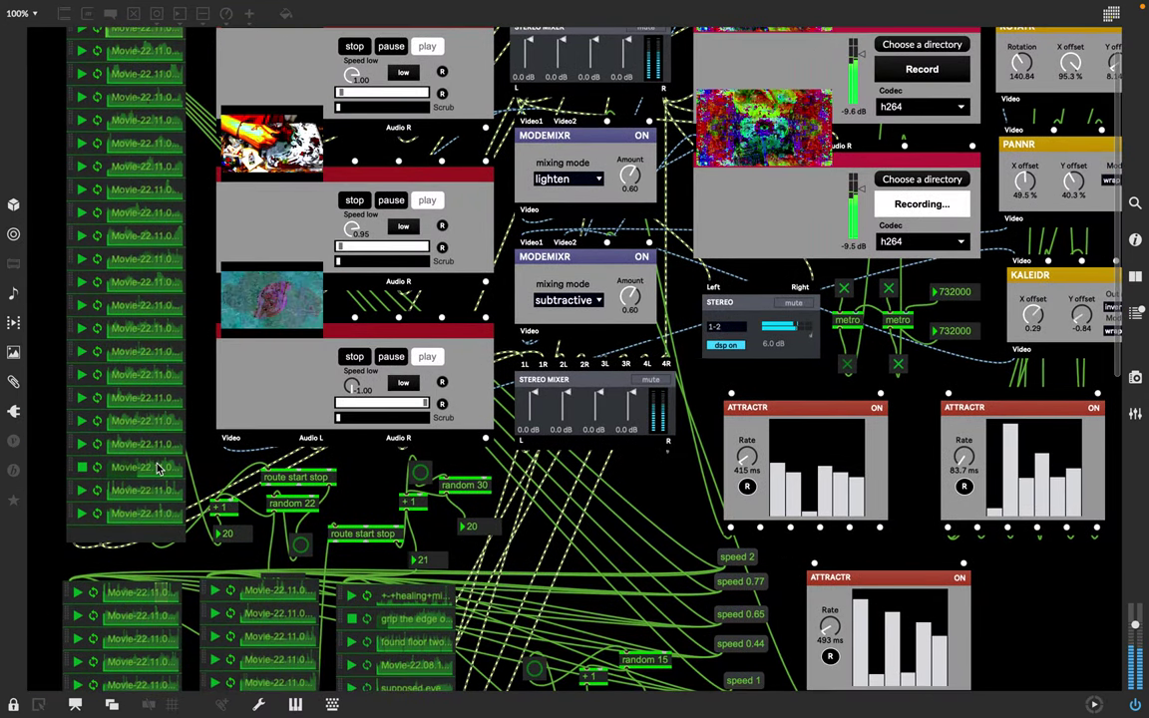
scroll(157, 469, "down", 10)
scroll(157, 469, "down", 5)
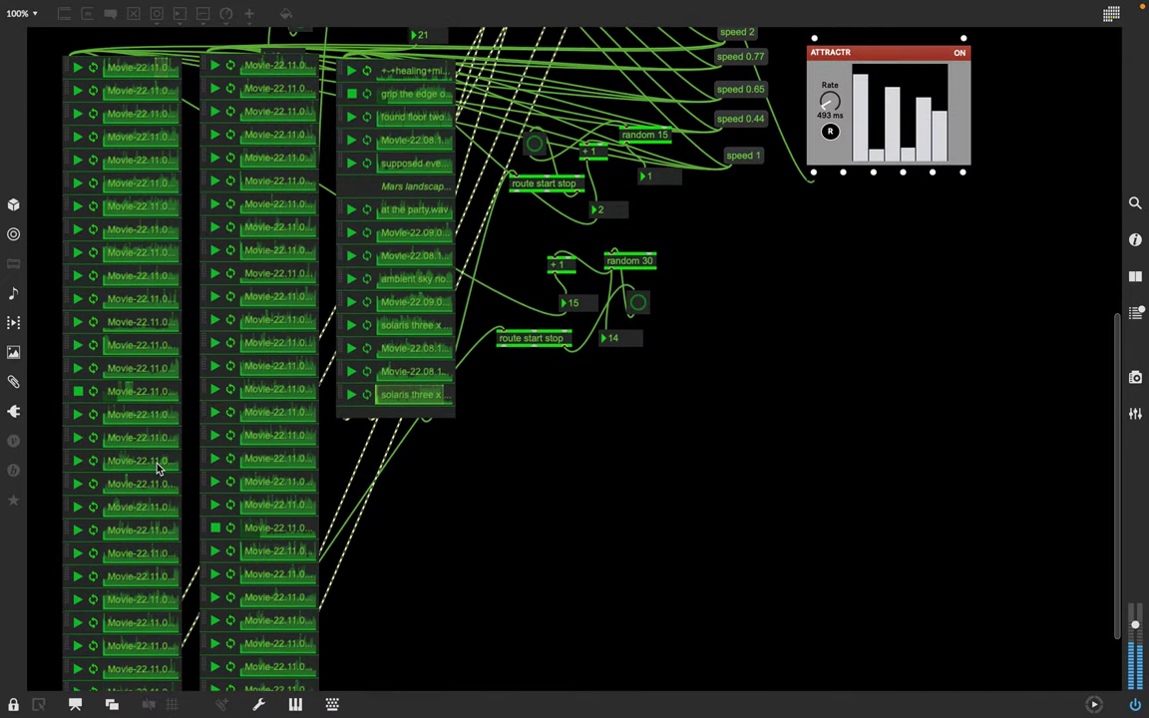
scroll(159, 466, "down", 2)
scroll(168, 483, "down", 1)
scroll(168, 484, "up", 3)
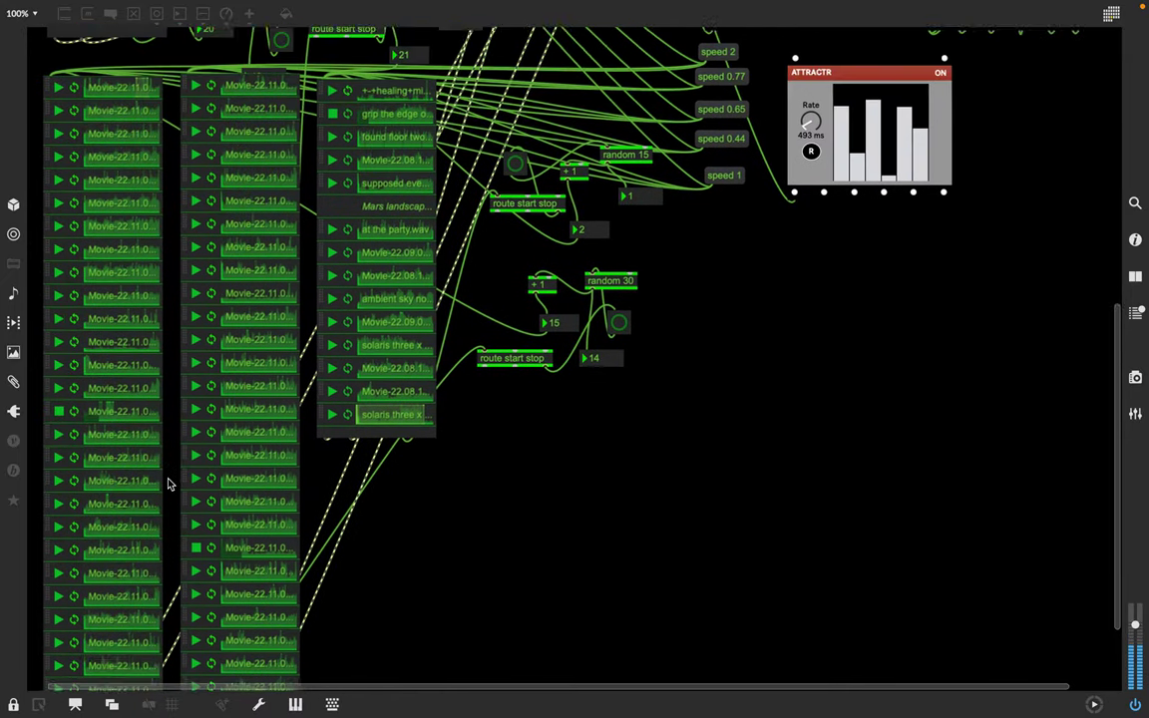
scroll(167, 483, "up", 3)
scroll(168, 484, "up", 2)
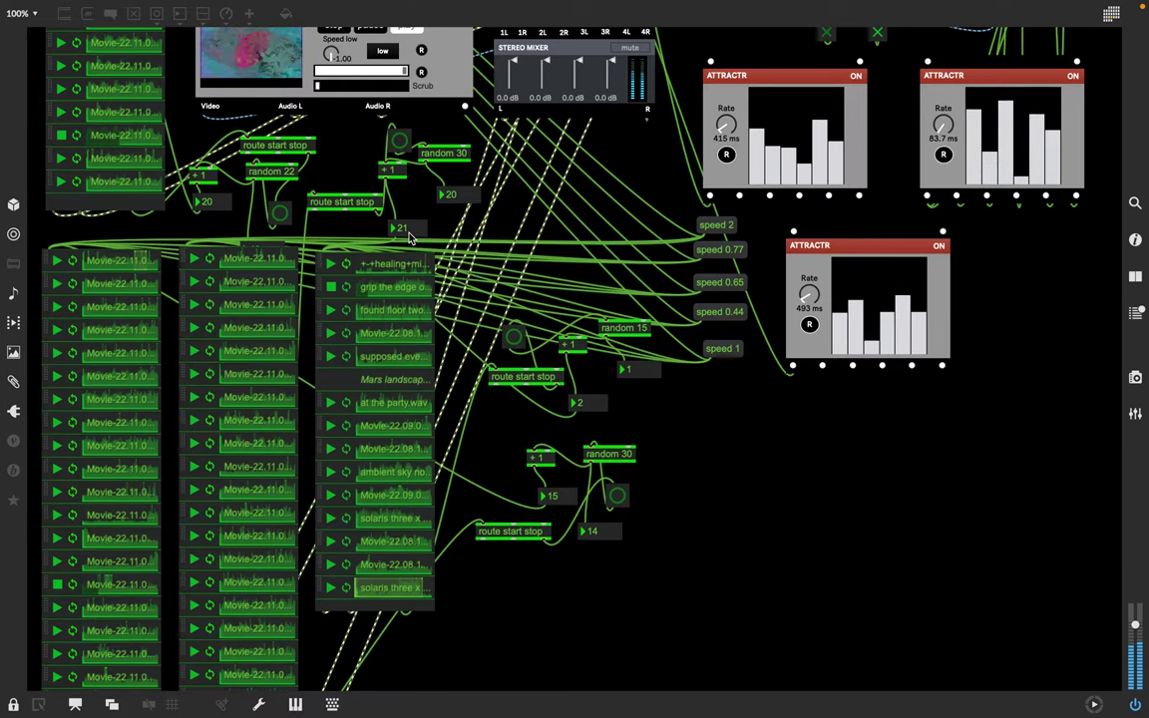
scroll(352, 370, "down", 3)
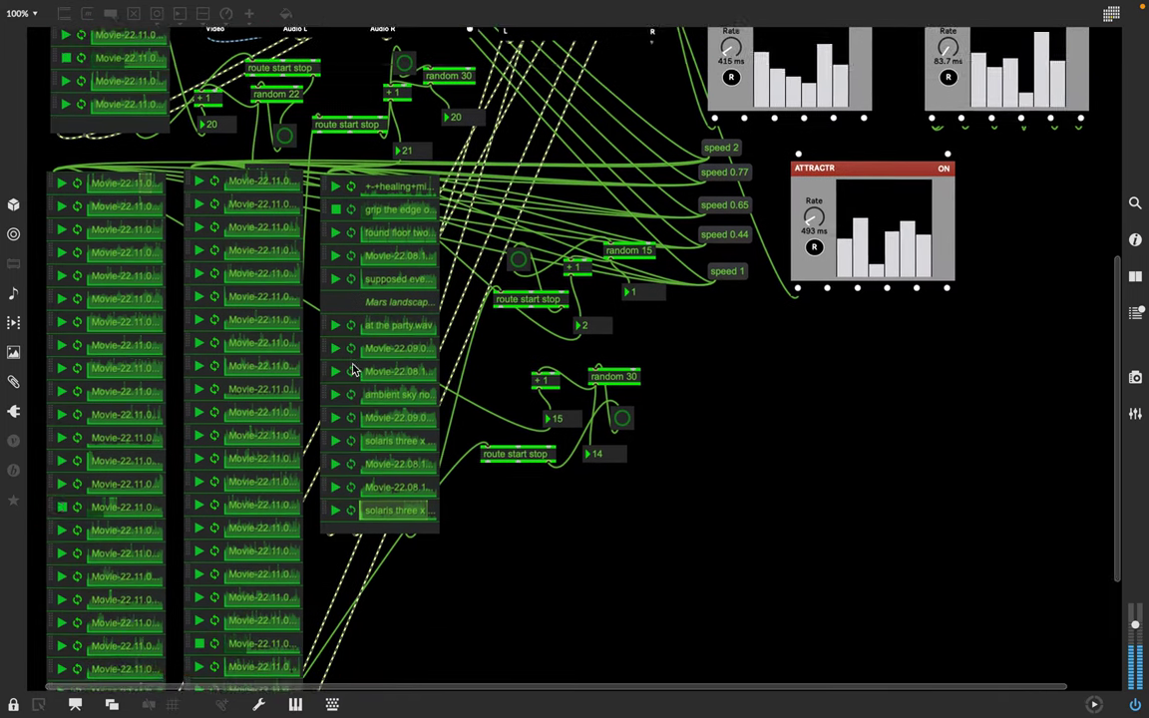
scroll(352, 370, "down", 3)
scroll(352, 370, "down", 3)
scroll(352, 370, "down", 3)
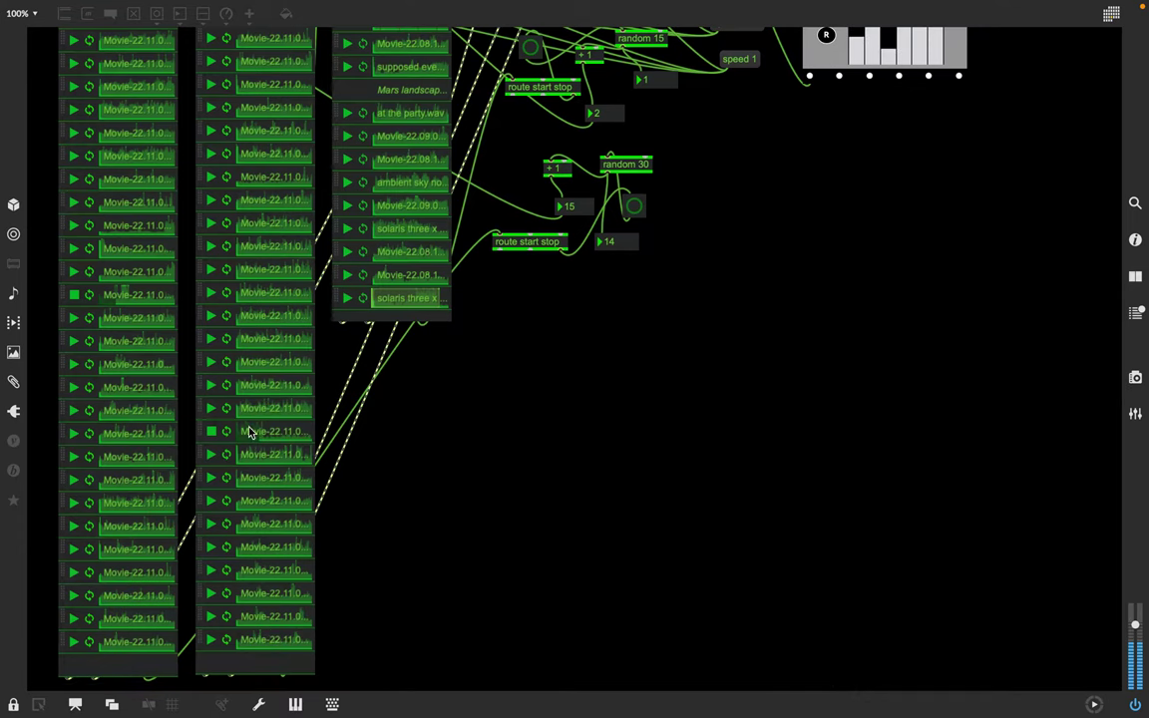
scroll(253, 443, "up", 3)
scroll(253, 443, "up", 3)
scroll(252, 443, "up", 3)
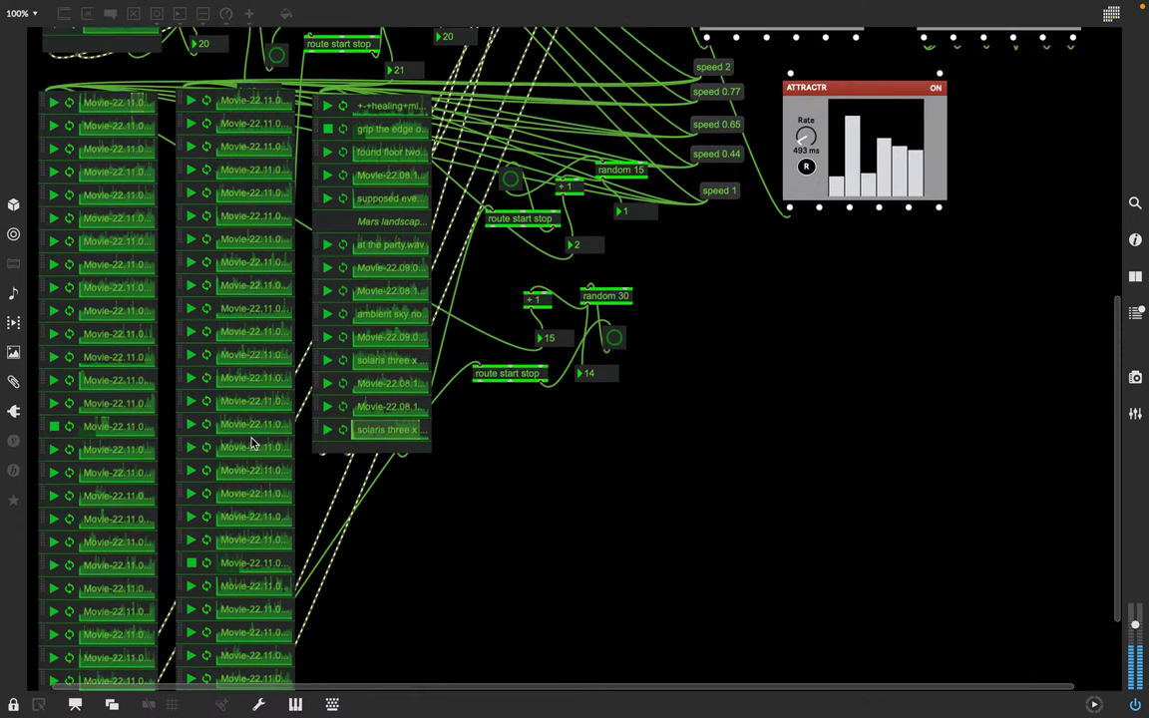
scroll(252, 445, "up", 2)
scroll(253, 443, "up", 4)
scroll(200, 339, "up", 1)
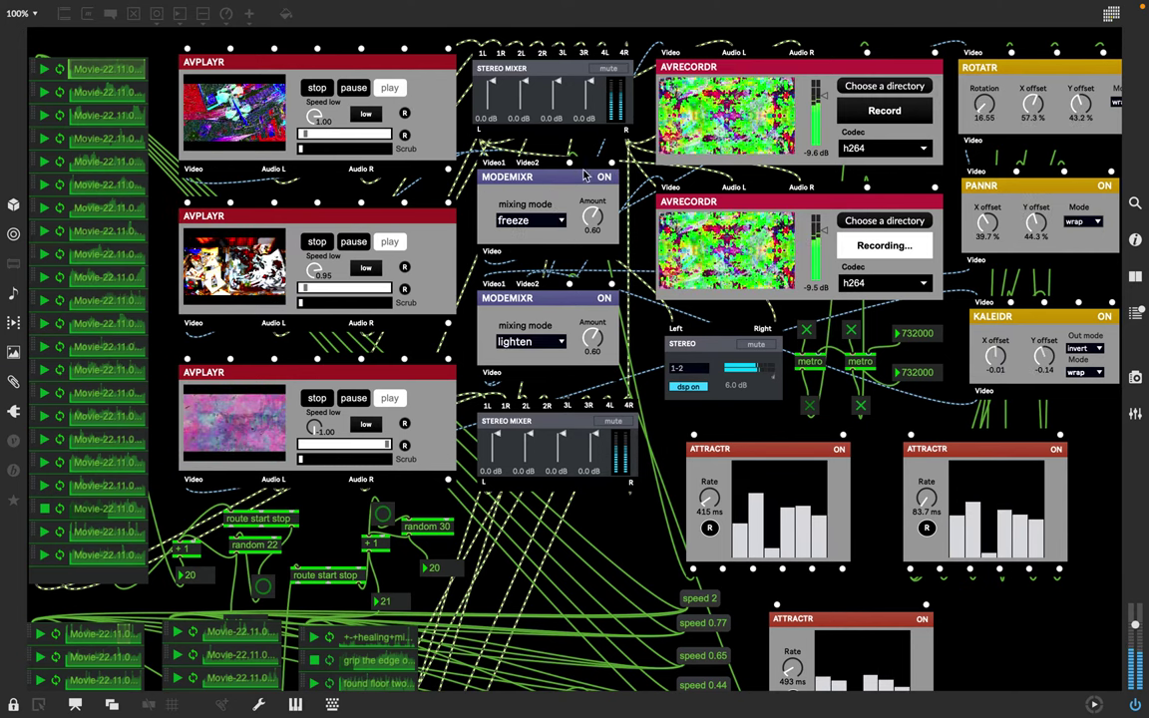
Change the first MODEMIXR's mixing mode to burn
left_click(565, 224)
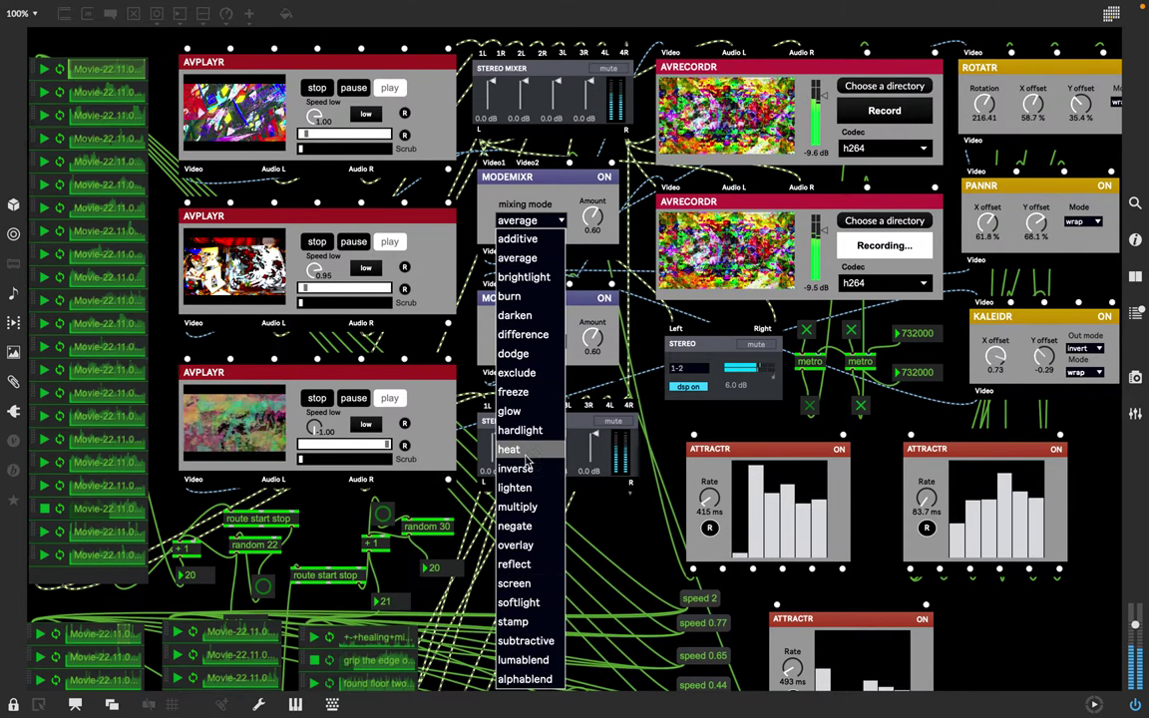
left_click(511, 297)
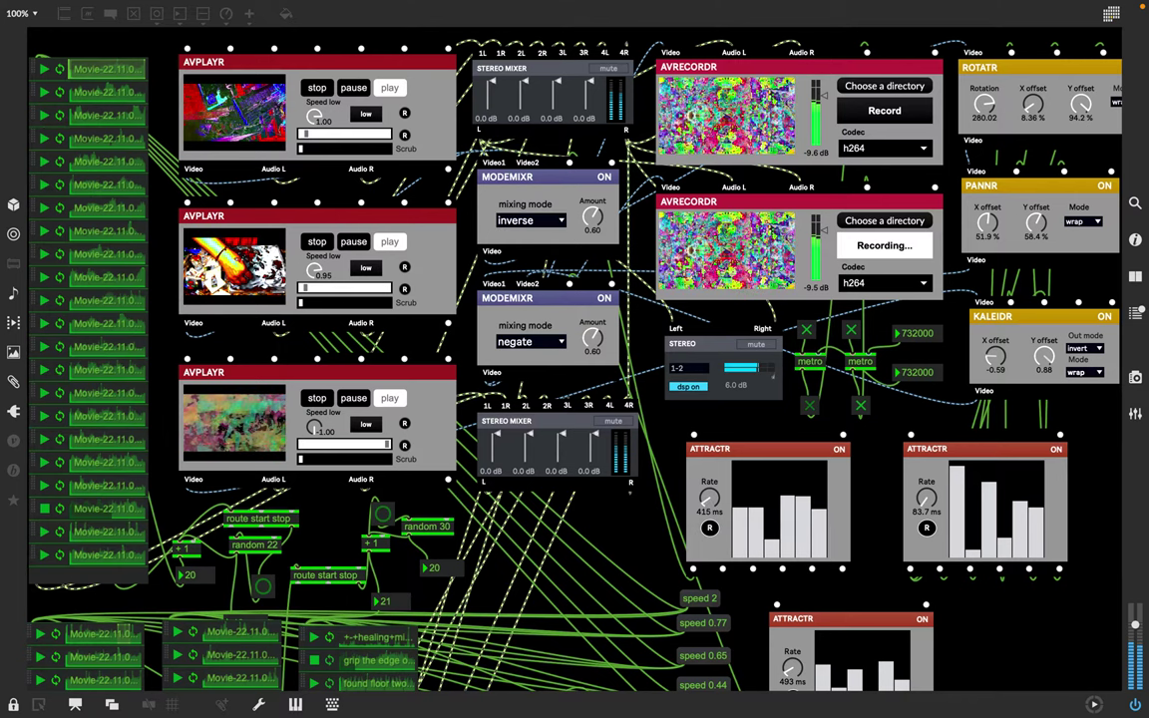
Raise the first ATTRACTR Rate dial from 415 ms, through 965 ms, to 1.44 s
left_click_drag(709, 504, 708, 479)
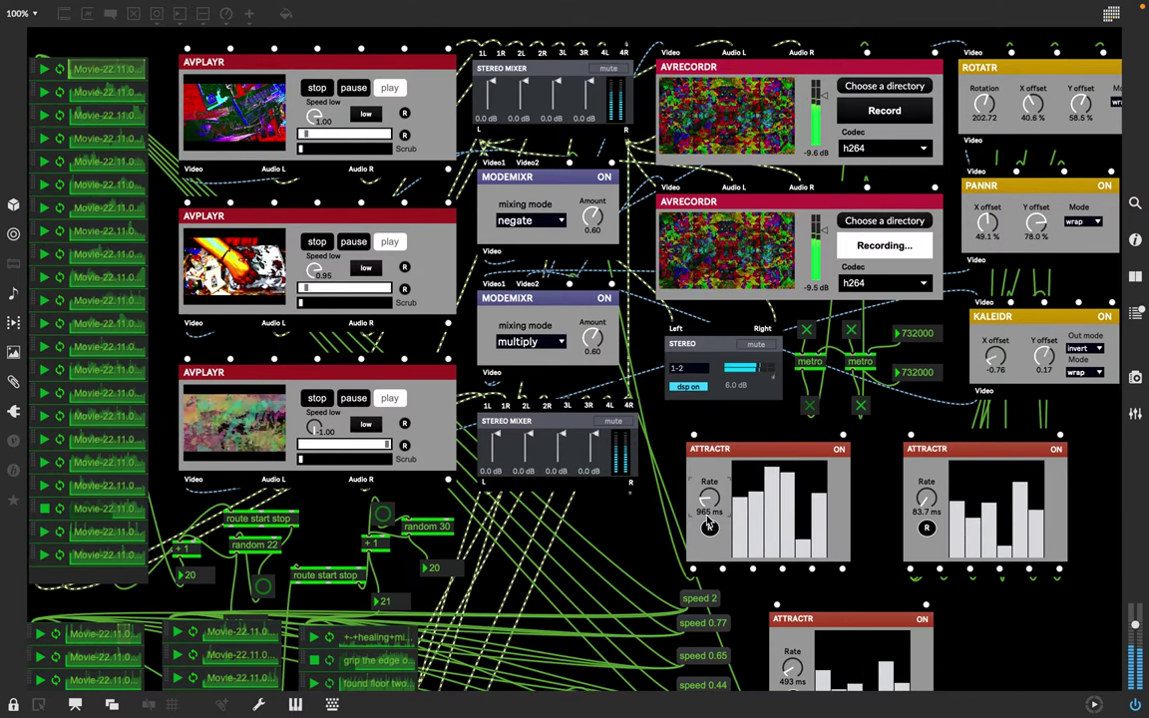
left_click_drag(706, 496, 705, 469)
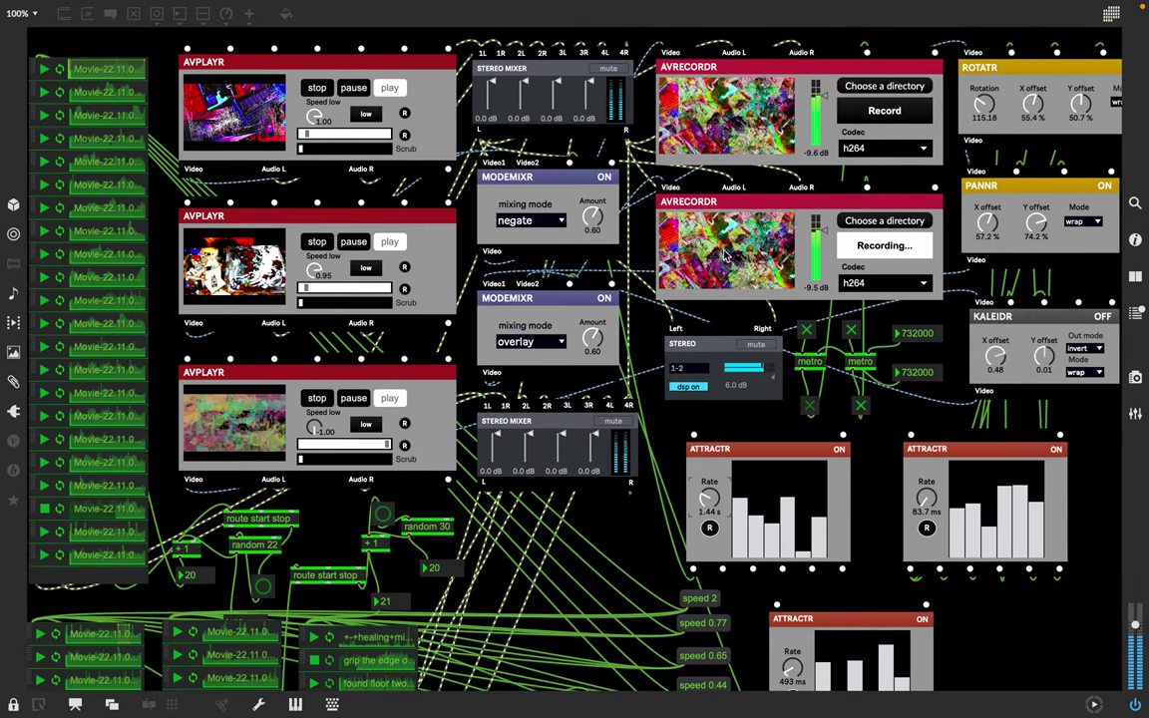
left_click(1086, 351)
left_click(1080, 361)
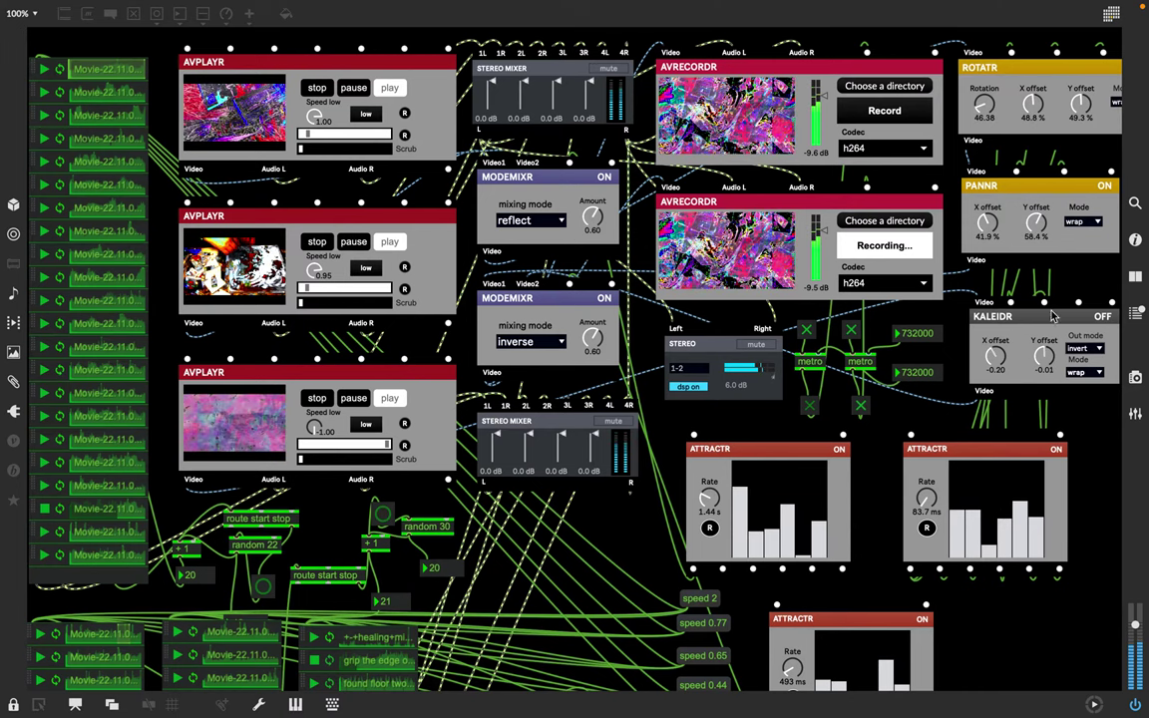
Set the PANNR edge Mode to clear after briefly trying clip
left_click(1097, 222)
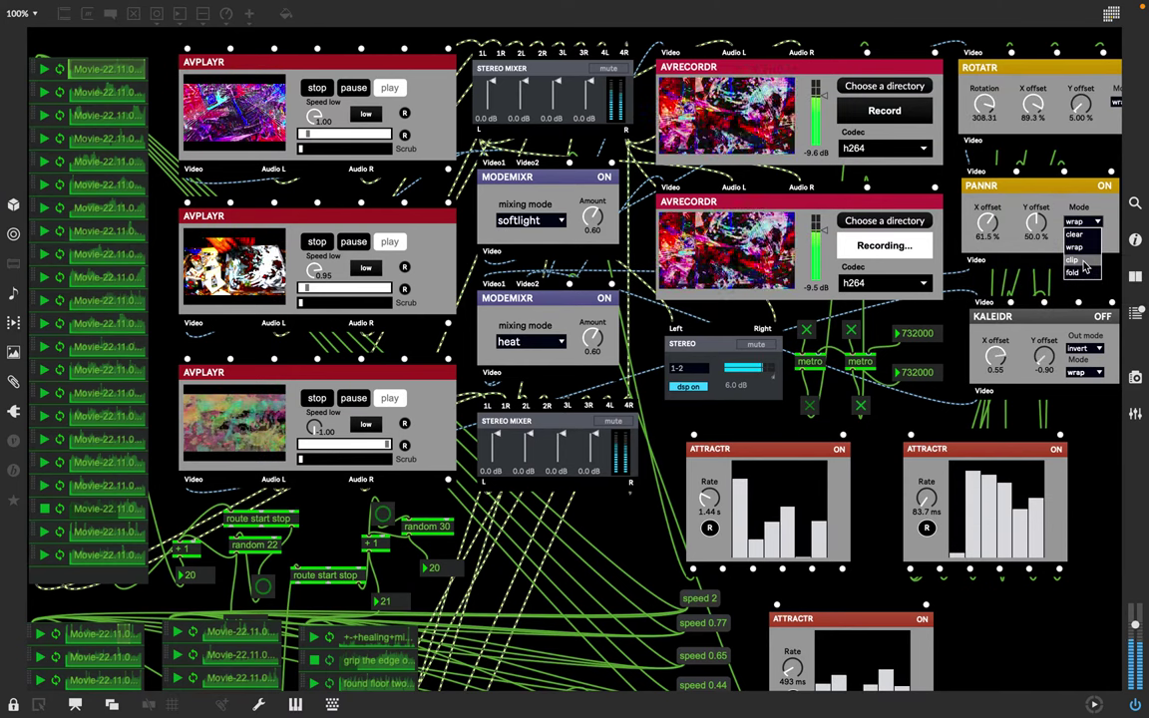
left_click(1083, 261)
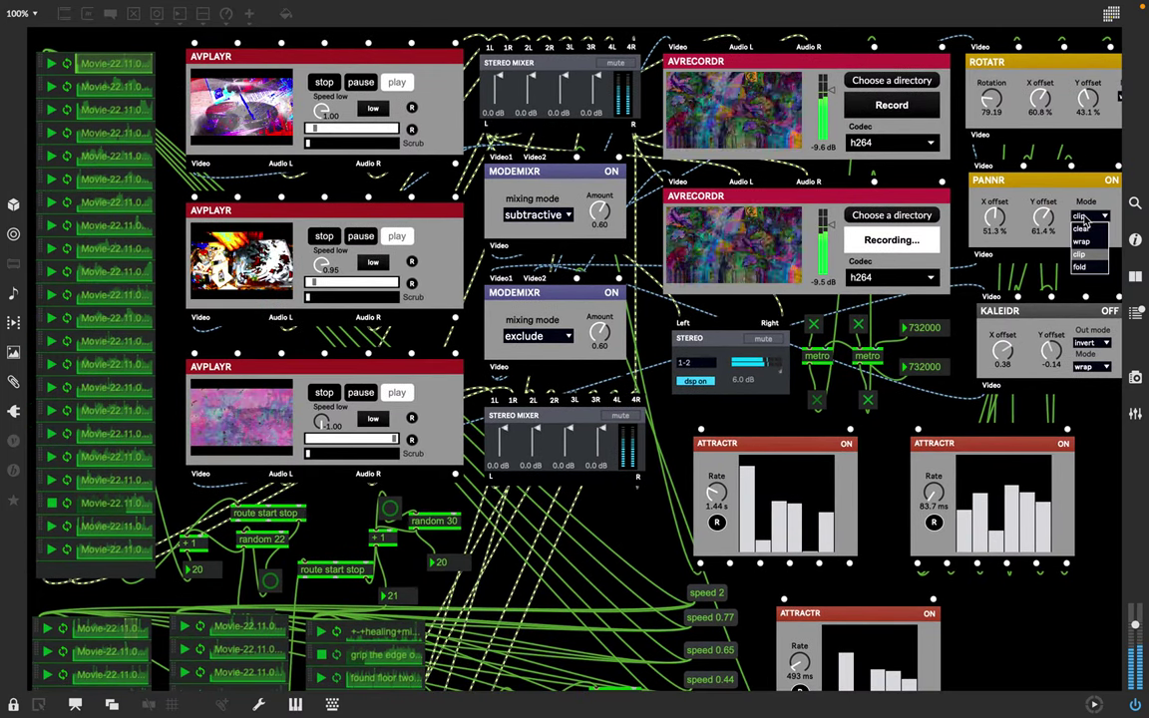
left_click(1082, 226)
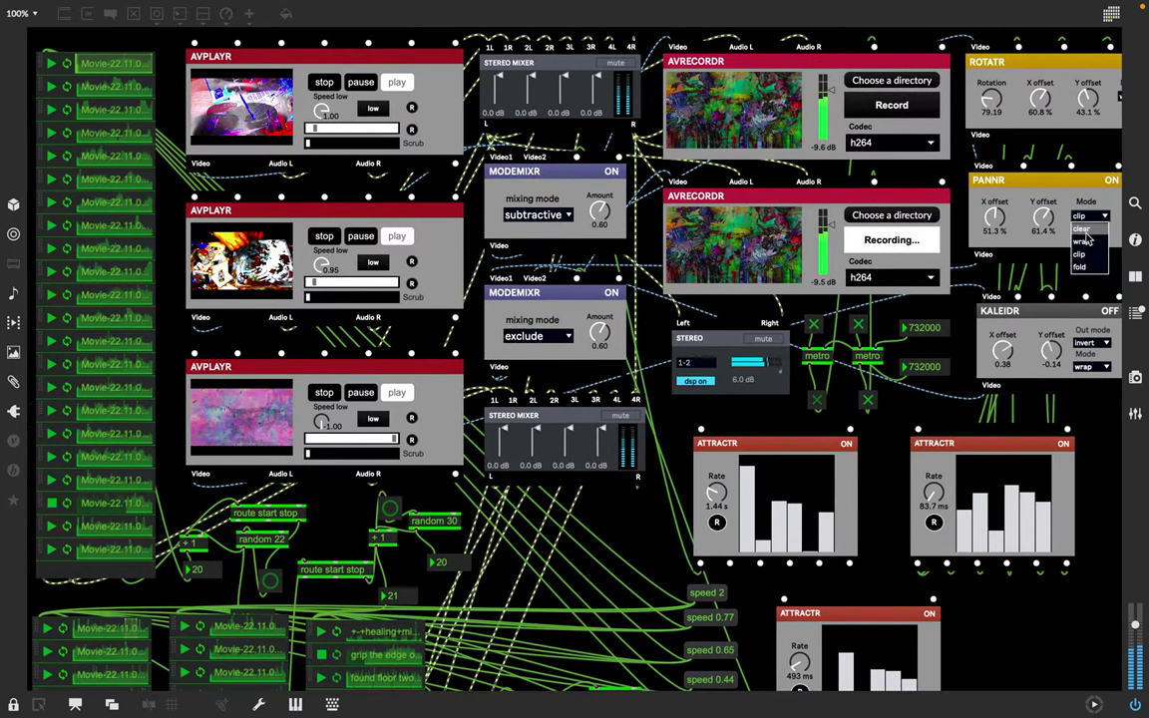
left_click(1086, 230)
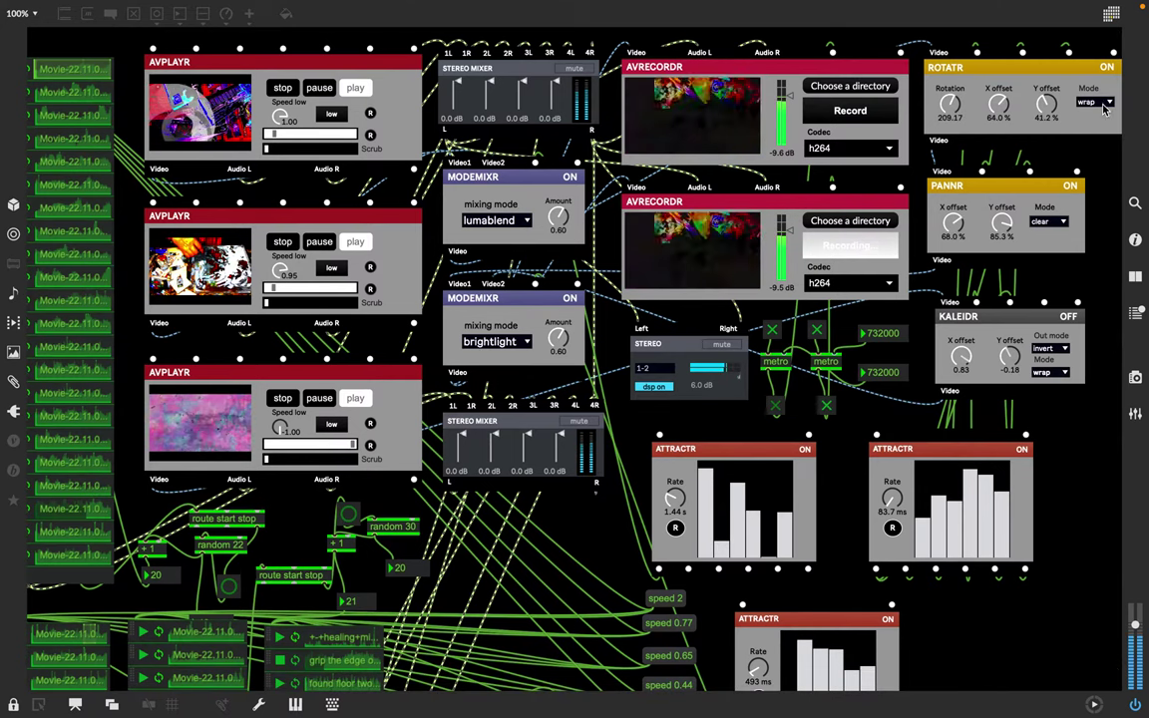
Set the ROTATR Mode to fold after briefly trying clear, then set PANNR Mode to fold
left_click(1106, 104)
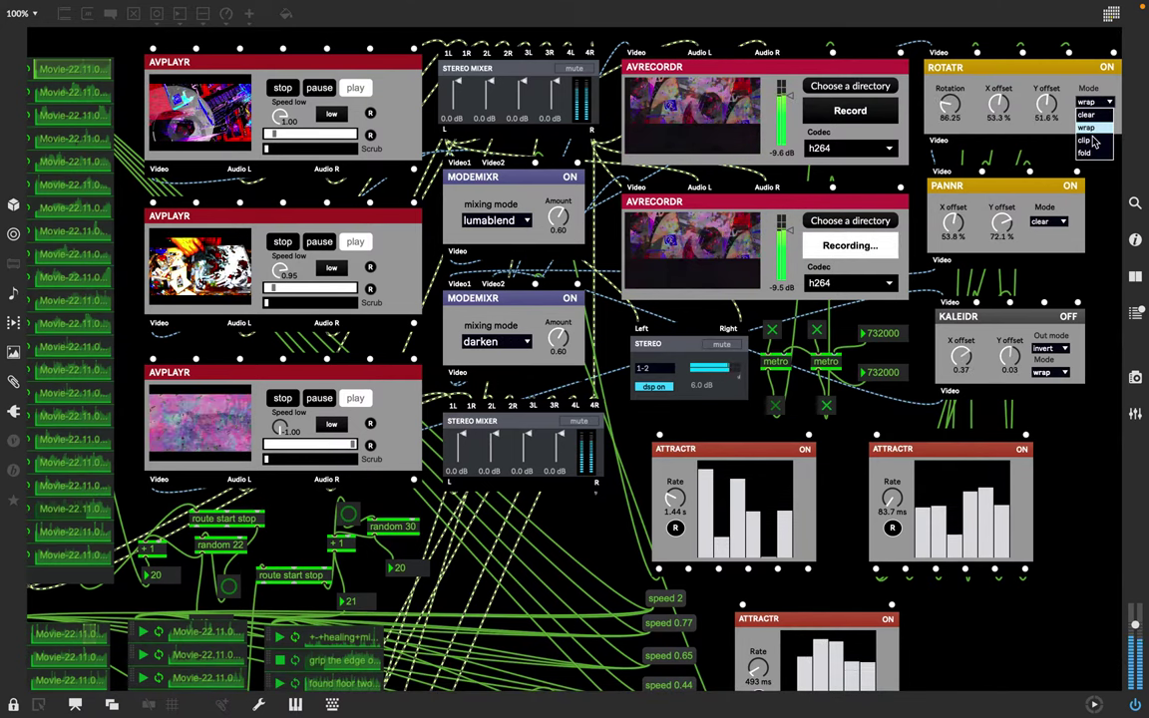
left_click(1090, 117)
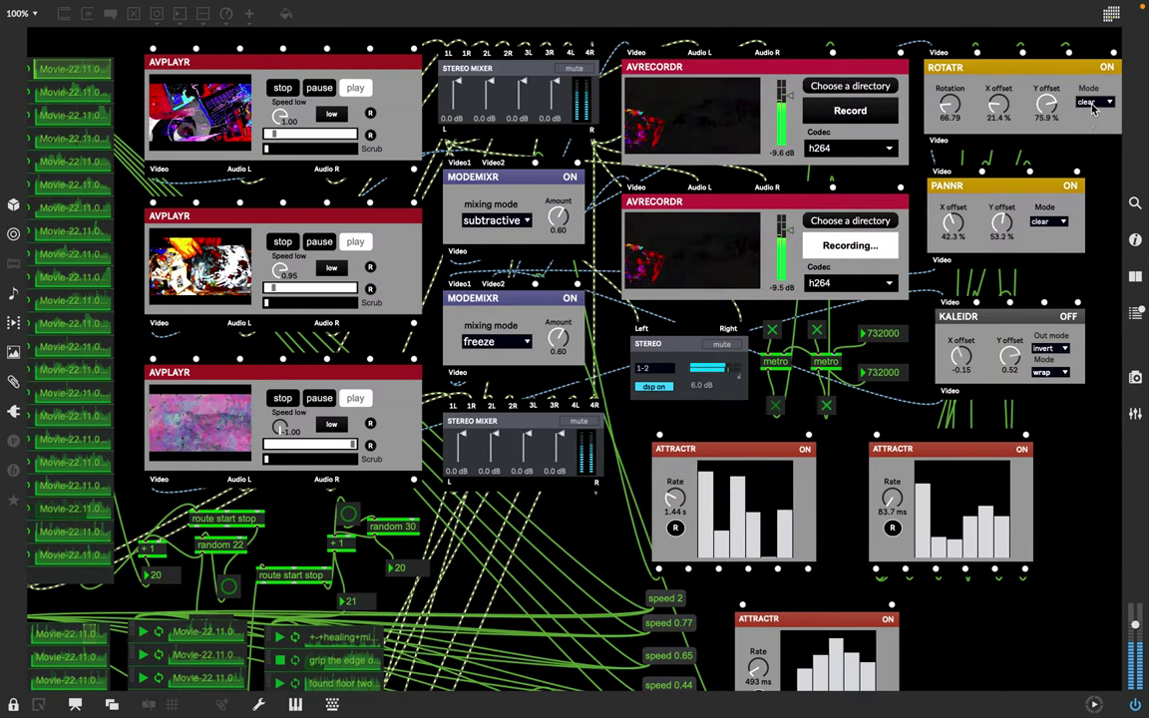
left_click(1094, 103)
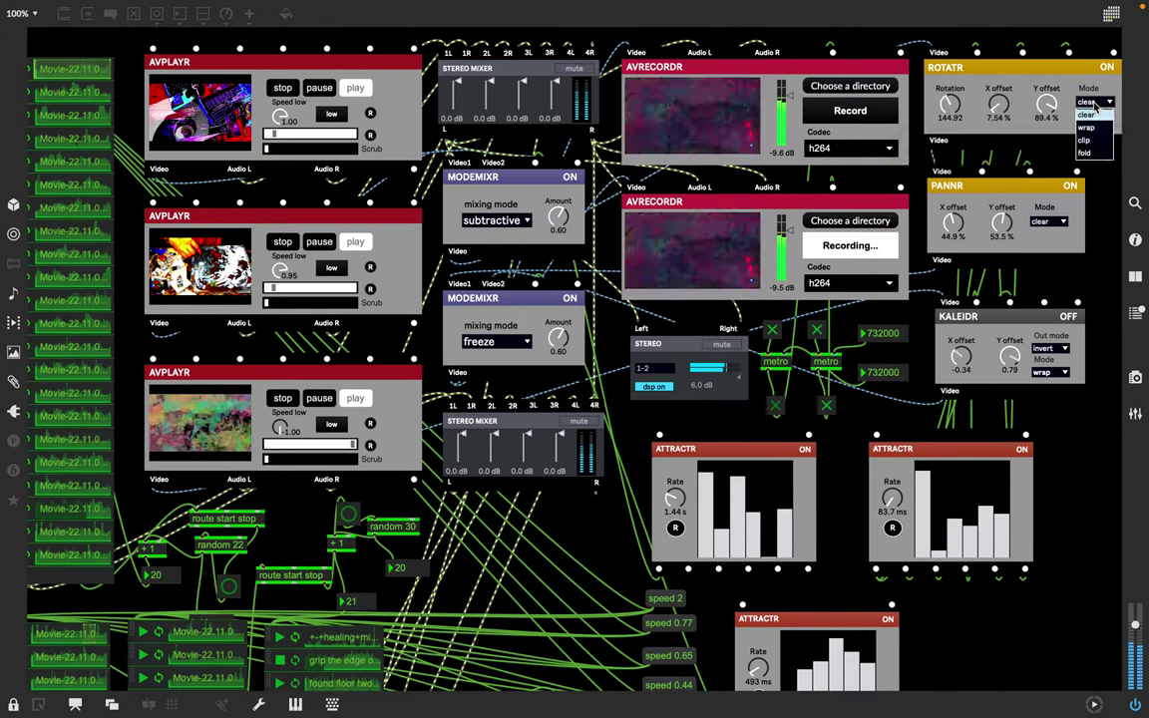
left_click(1088, 152)
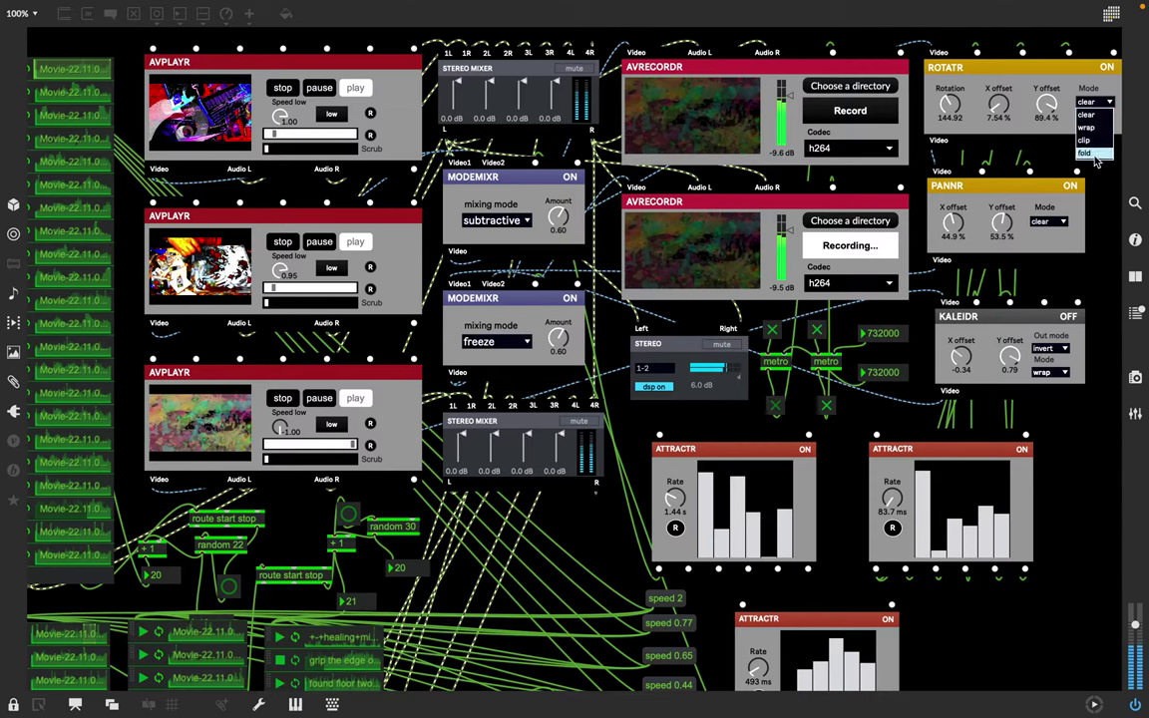
left_click(1064, 221)
left_click(1049, 279)
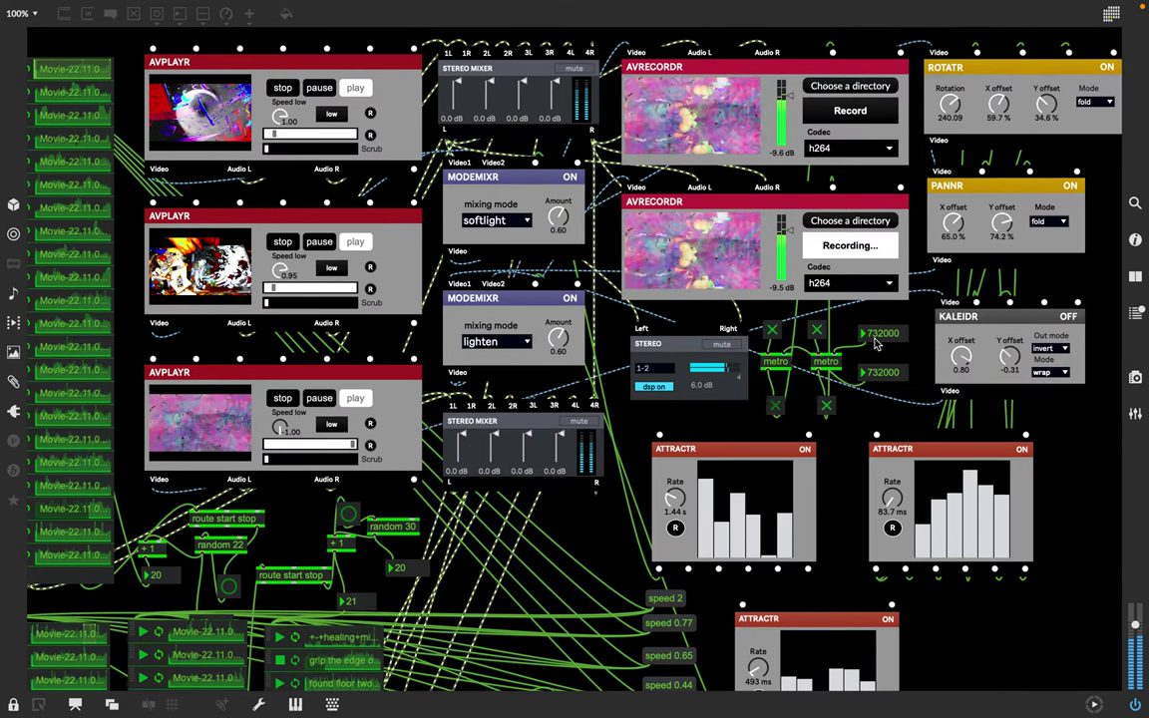
Switch on the toggle below the right metro object
left_click(826, 404)
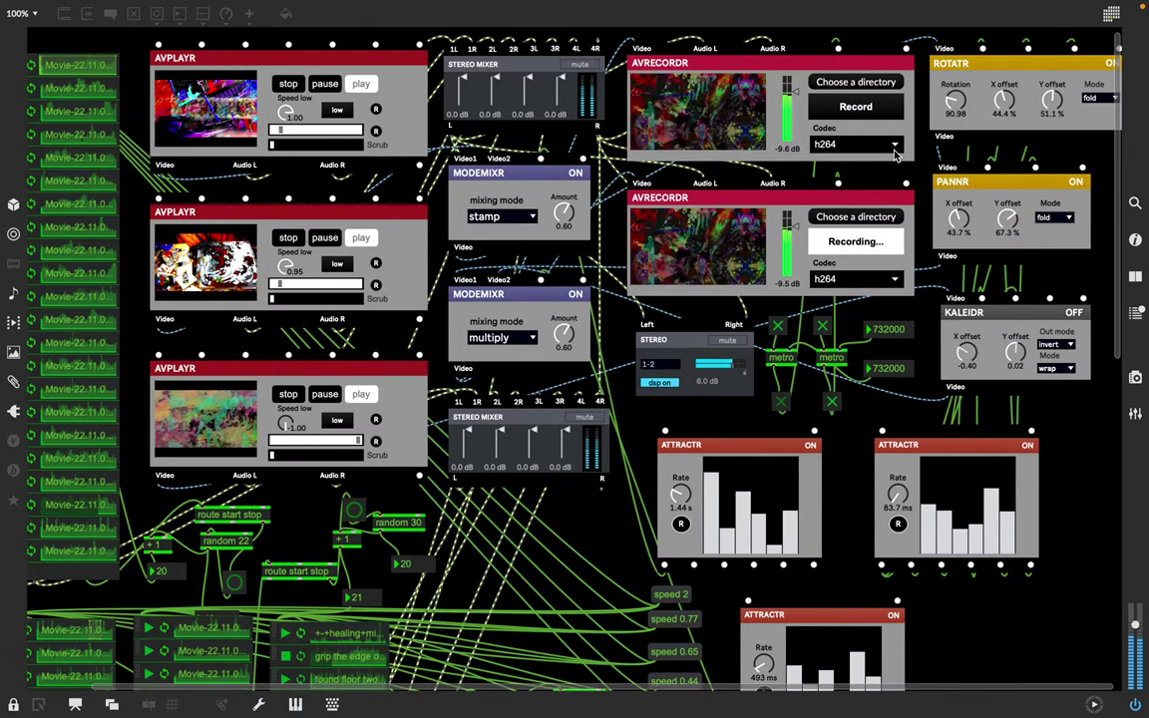
left_click(895, 146)
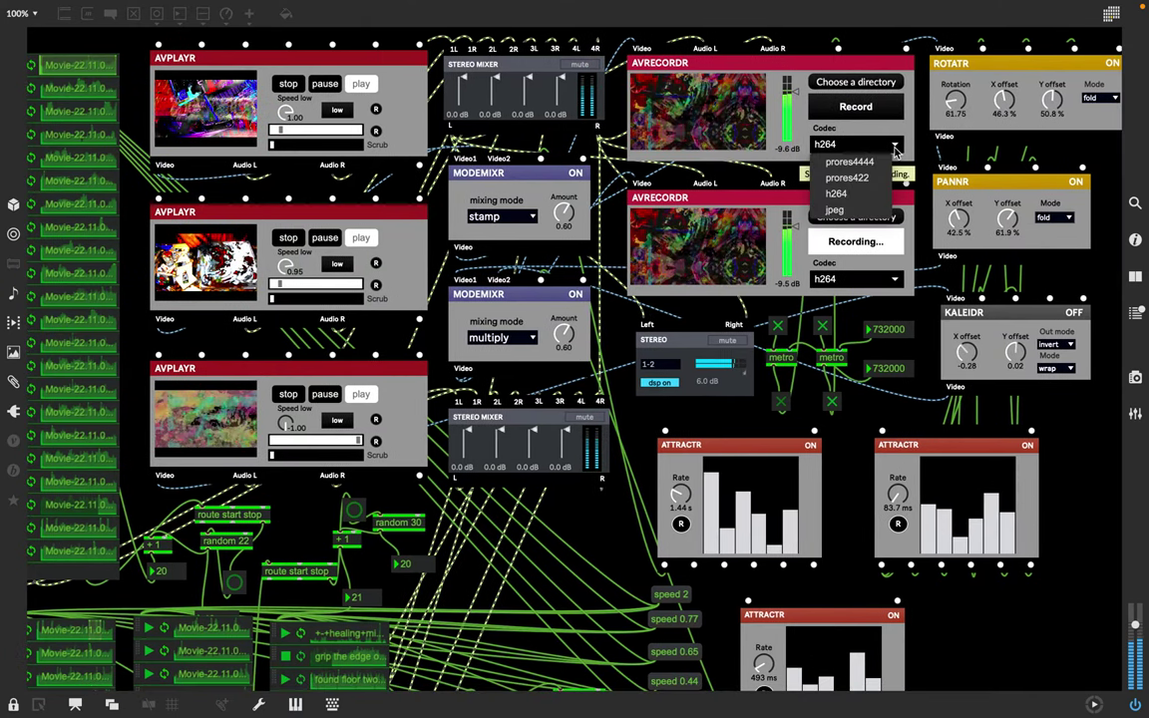
left_click(836, 196)
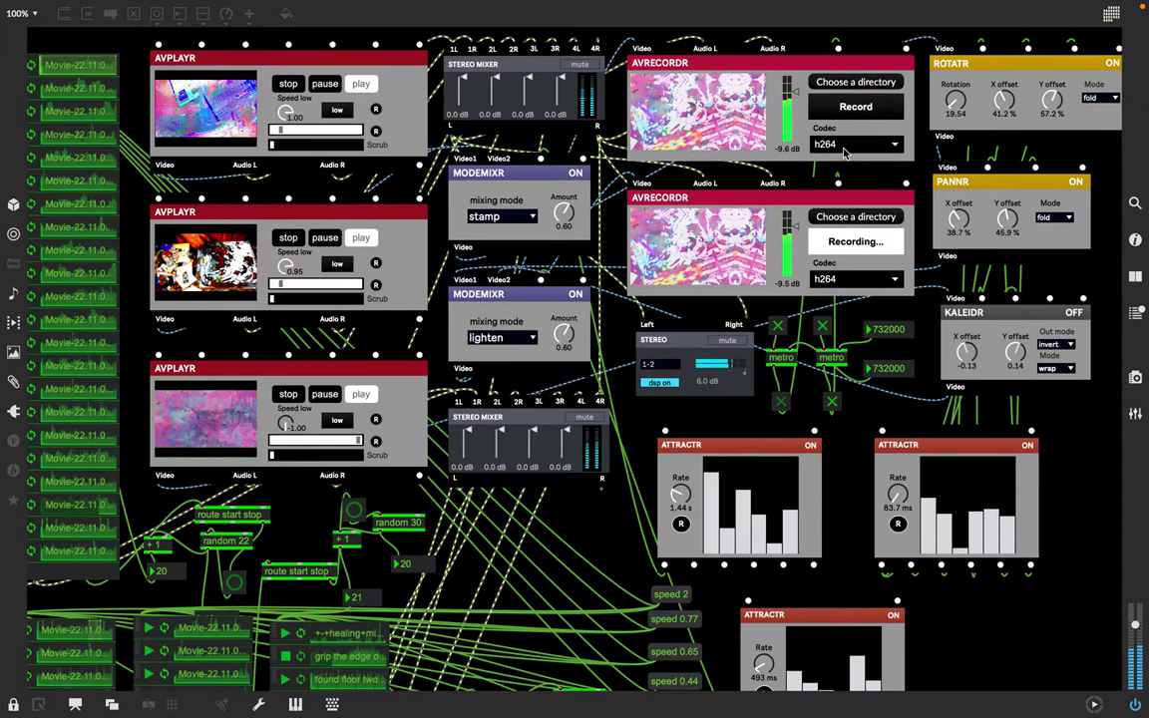